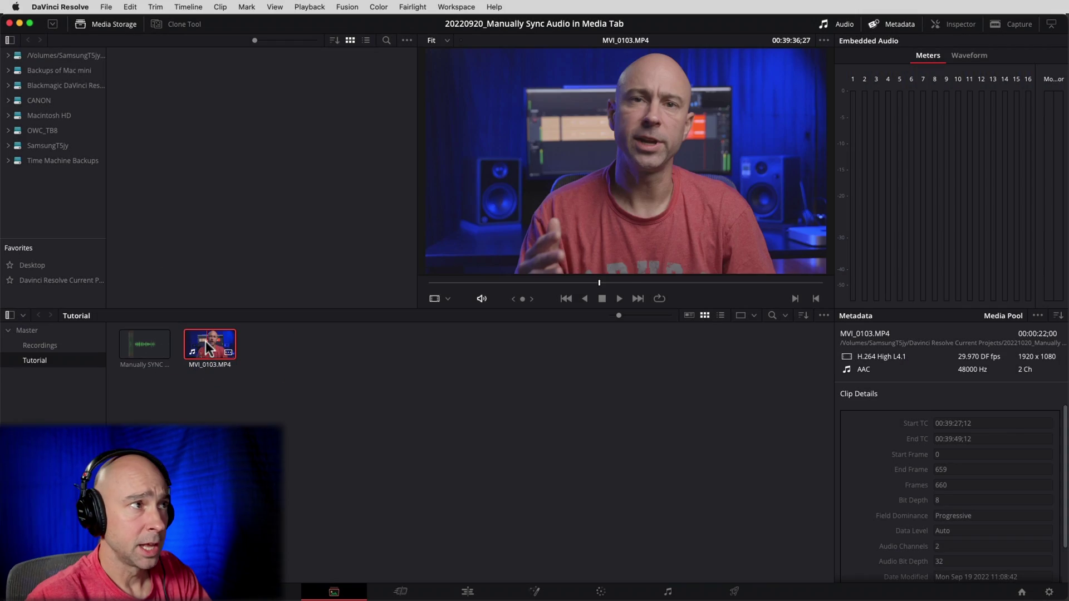
Park MVI_0103.MP4 on clap frame 00:39:29;17, then load Manually SYNC AUdio_001.L.wav into the viewer
key("space")
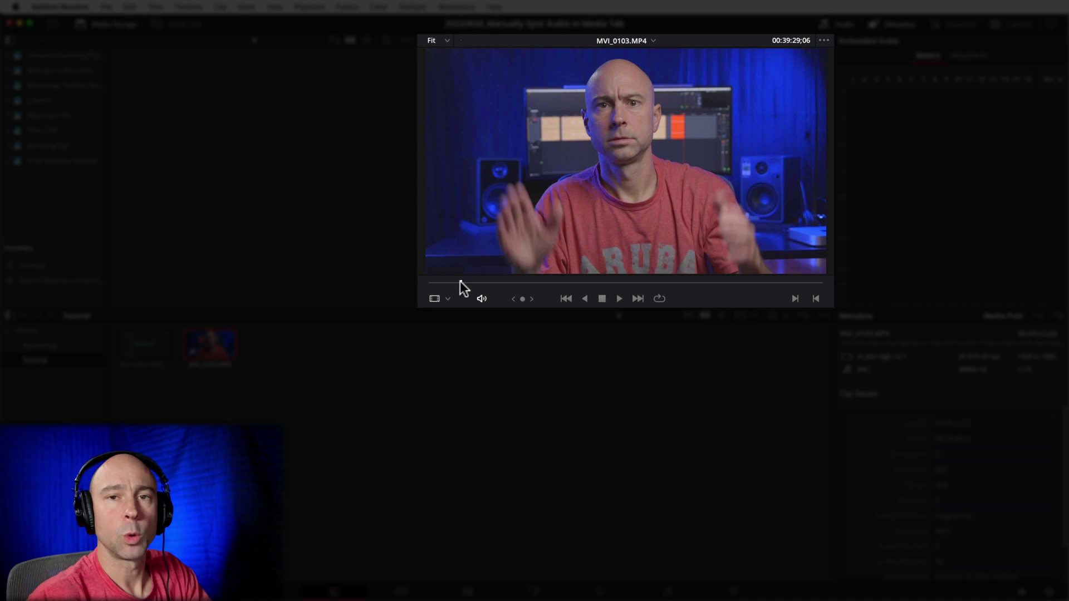
left_click_drag(461, 282, 465, 283)
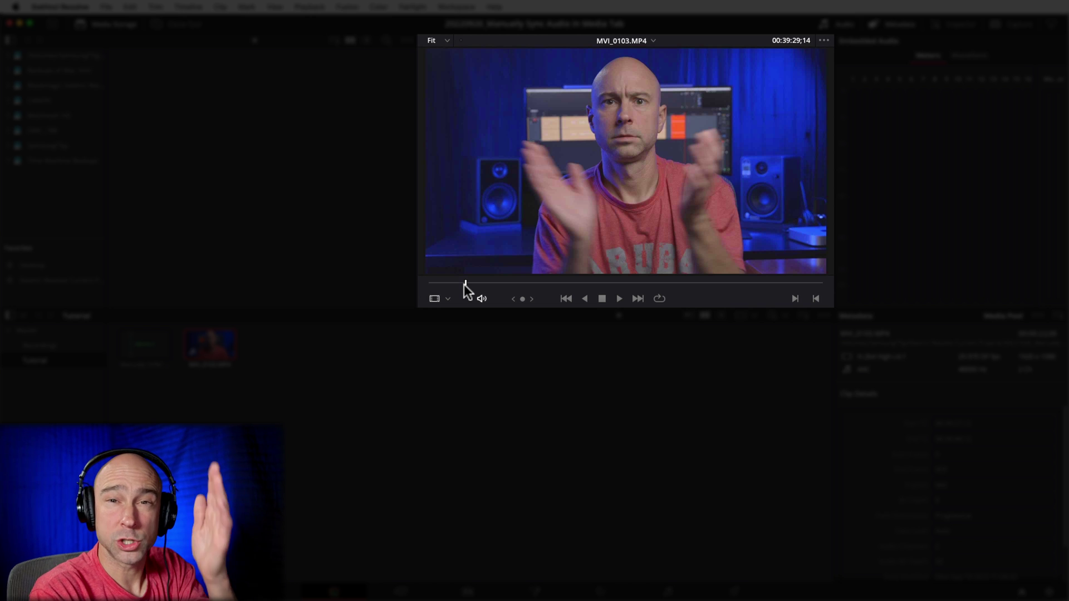
key("Right")
key("Right")
key("Right")
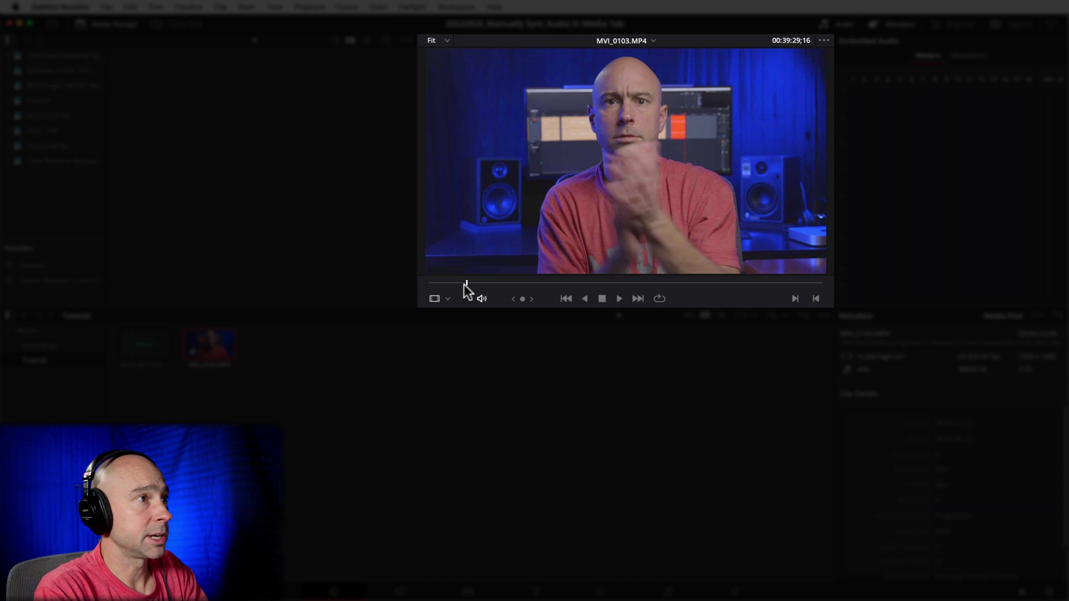
key("Left")
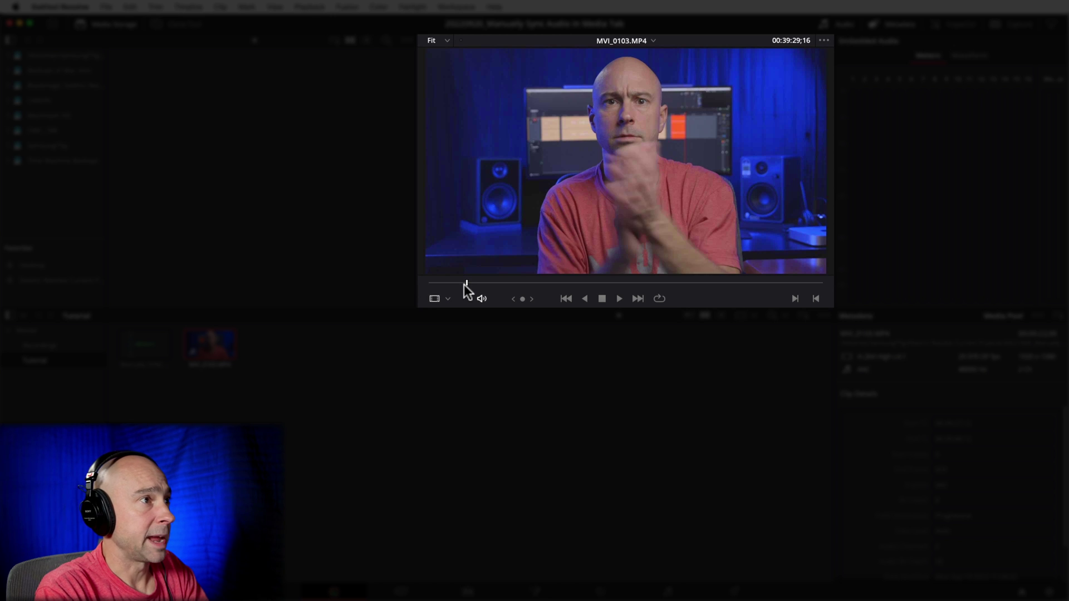
key("Left")
key("Left")
key("Right")
key("Right")
key("Right")
key("Right")
key("Left")
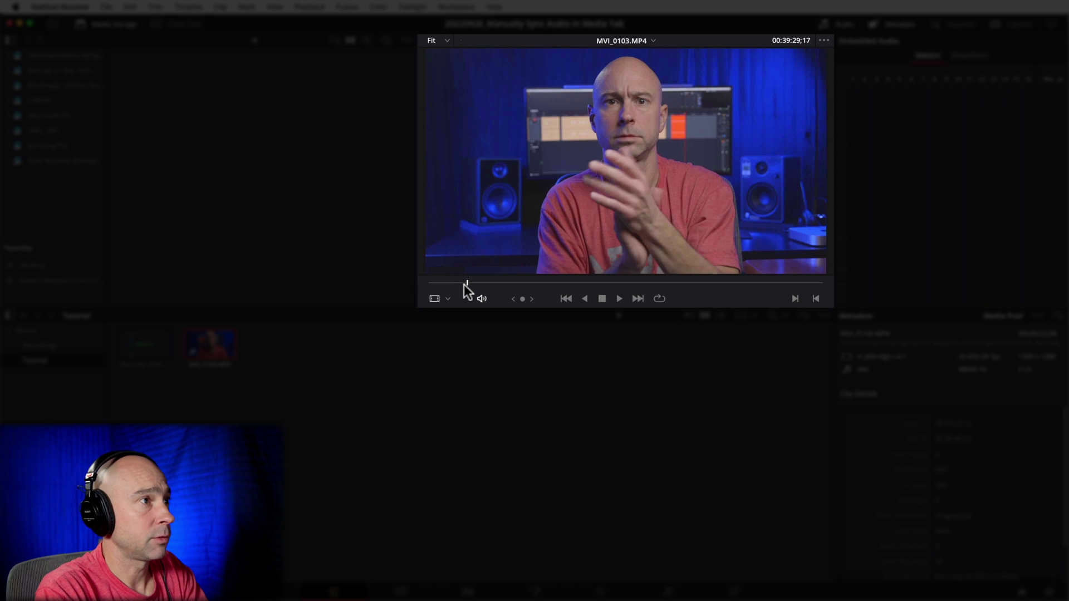
key("Left")
key("Right")
key("Left")
key("Right")
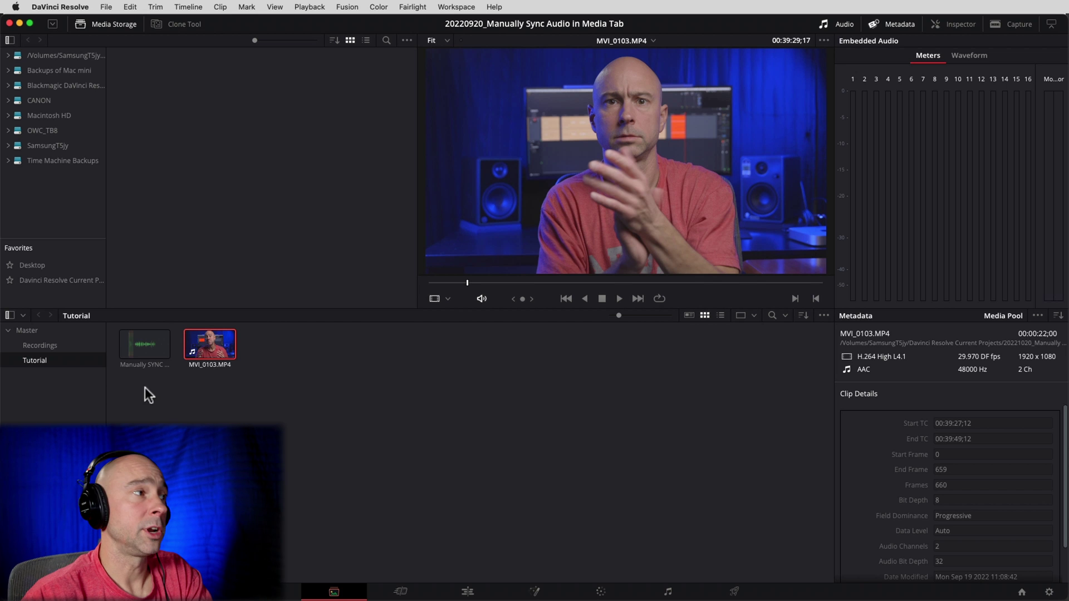
left_click(141, 348)
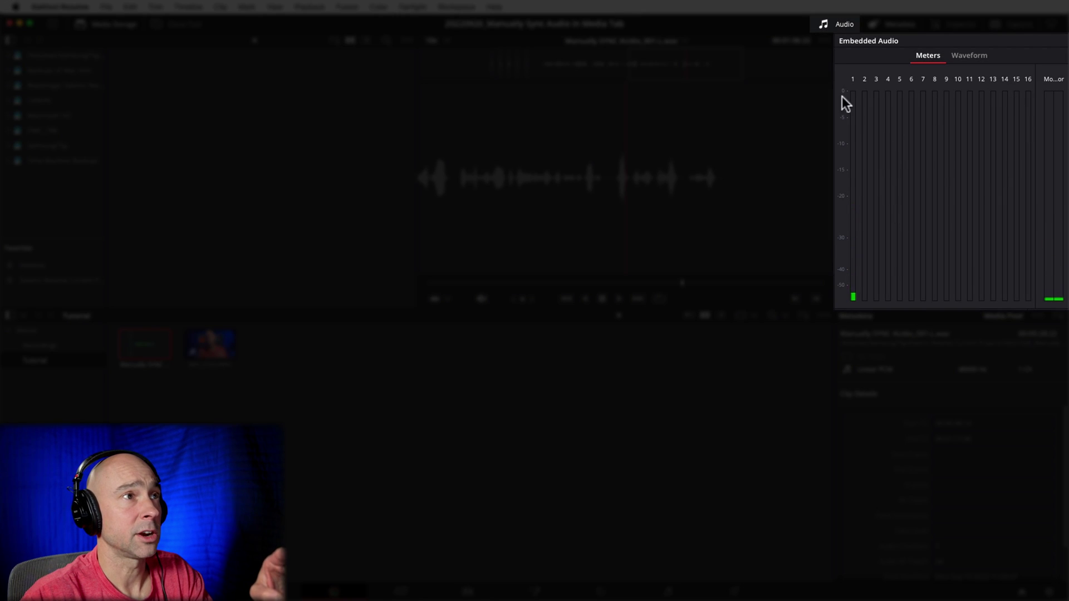
Show the WAV's waveform in the audio panel and bring MVI_0103.MP4 back into the viewer
left_click(833, 22)
left_click(832, 22)
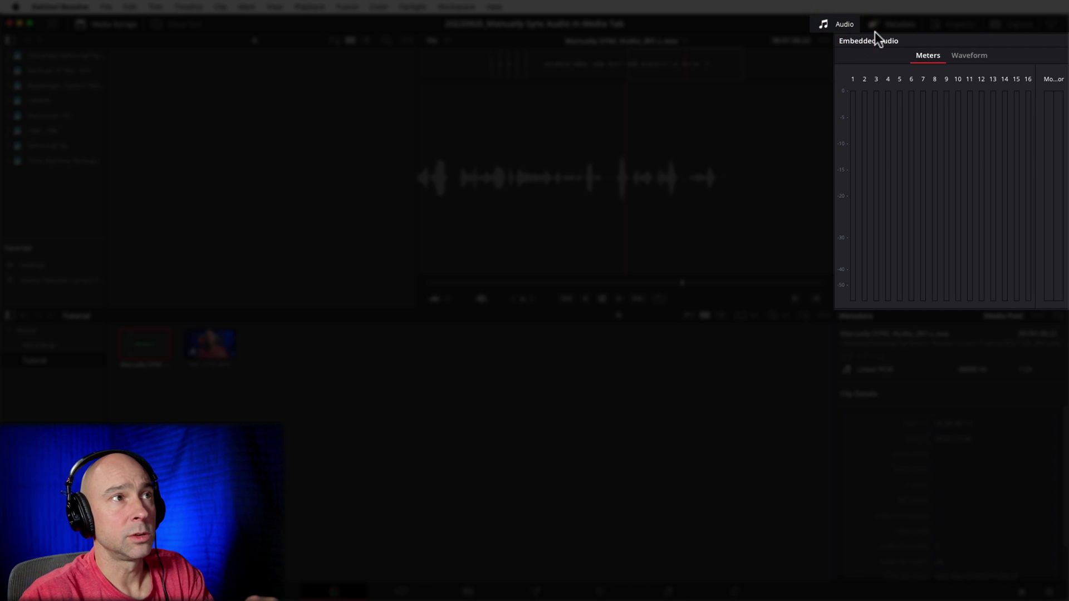
left_click(971, 55)
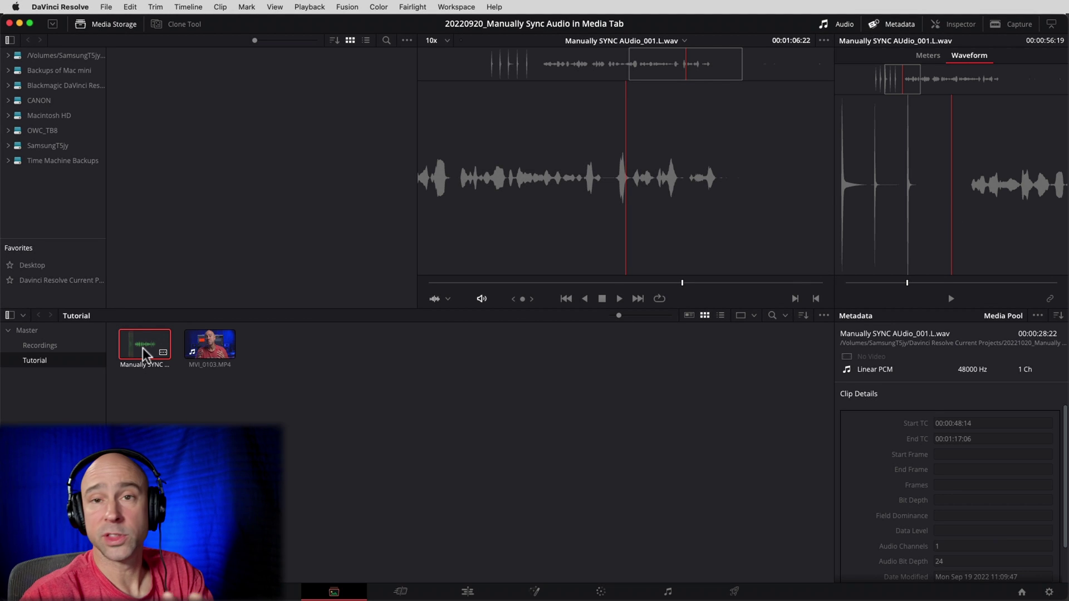
key("Right")
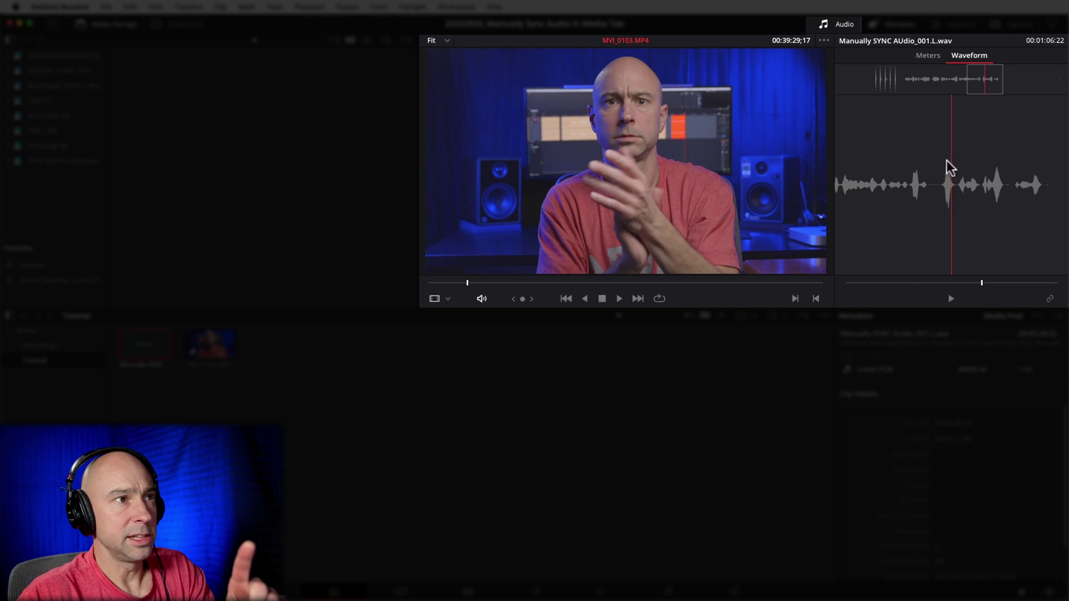
Move the audio waveform playhead onto the first clap spike at 00:00:53:14
left_click_drag(982, 286, 980, 285)
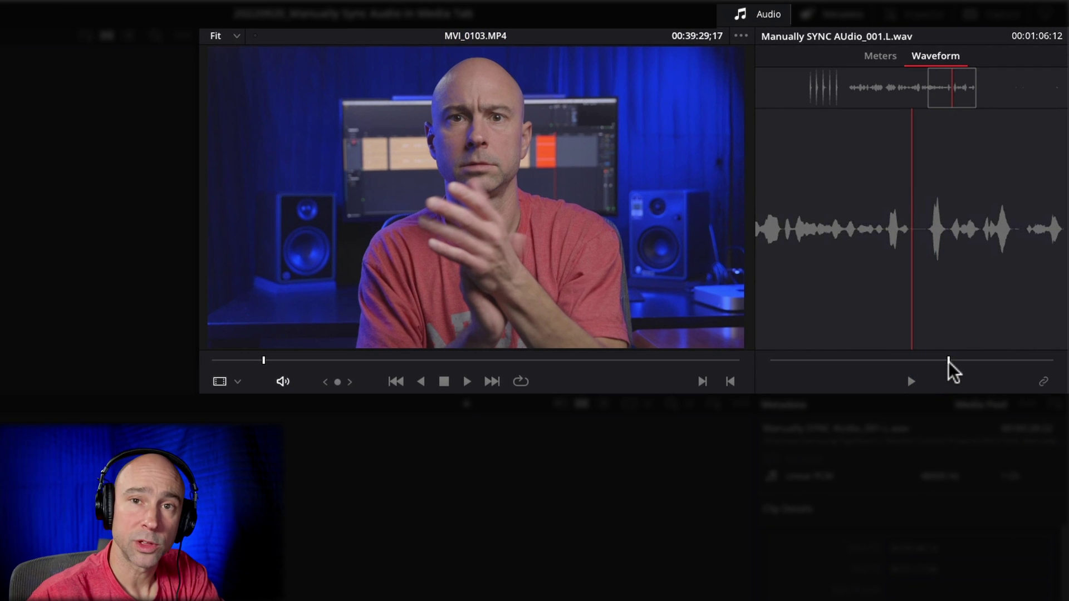
left_click_drag(948, 360, 820, 360)
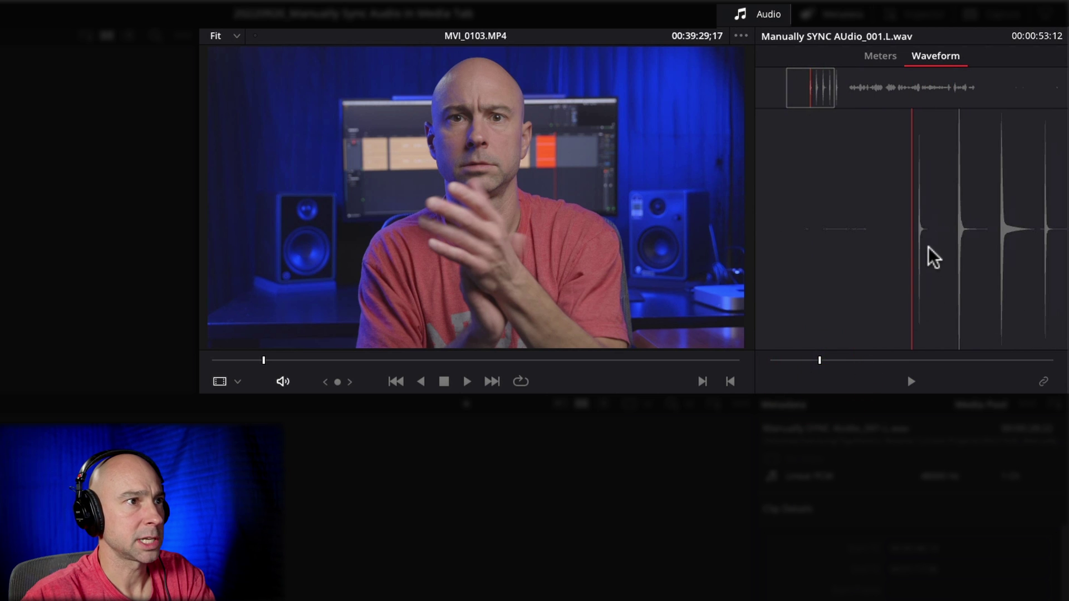
key("Right")
key("Right")
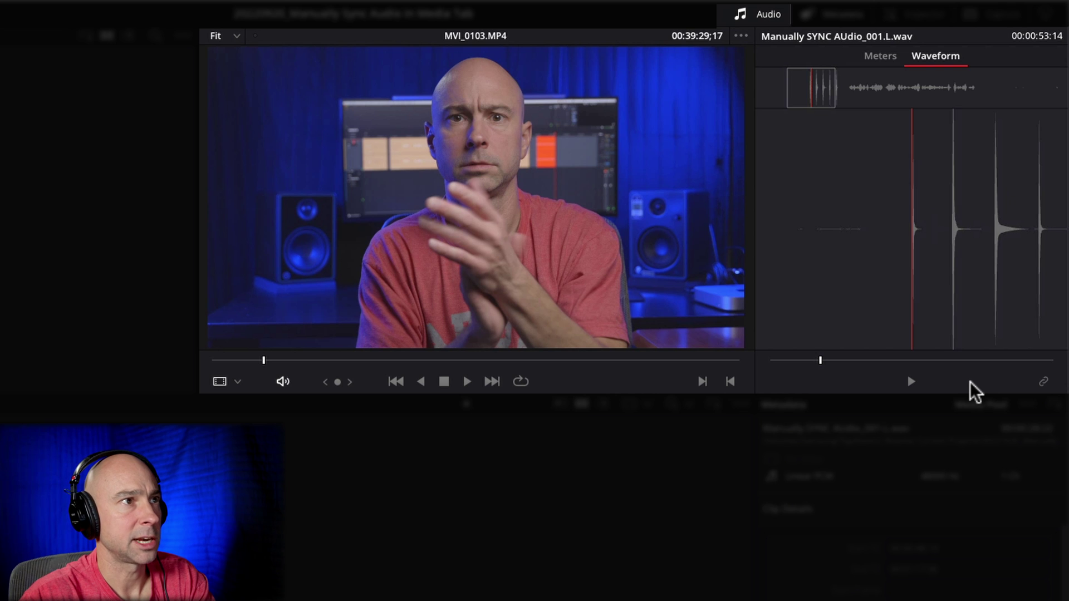
key("Left")
key("Right")
key("Right")
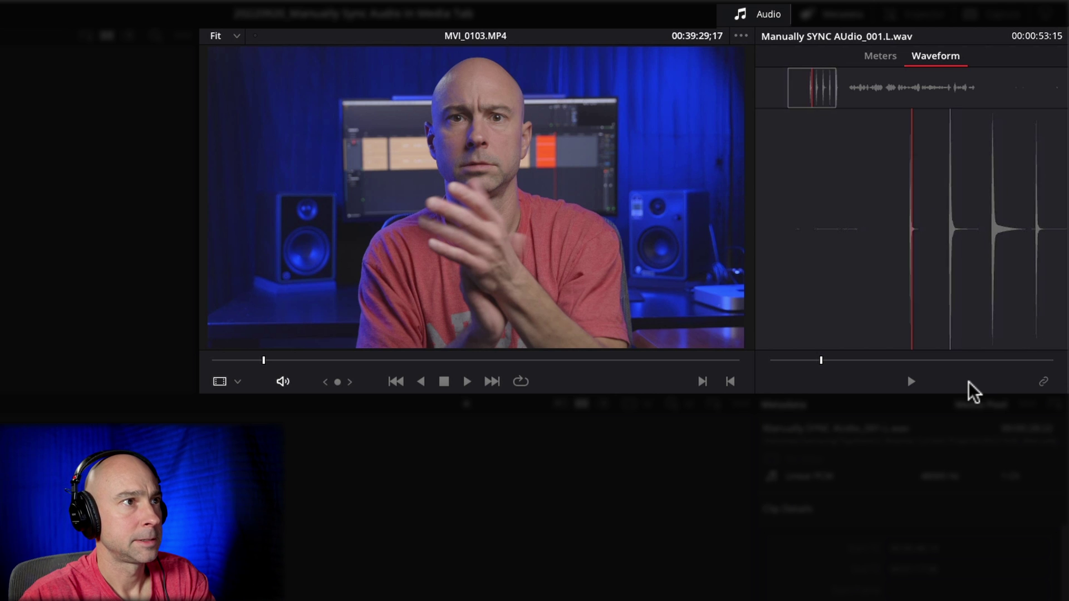
key("Left")
key("Left")
key("Right")
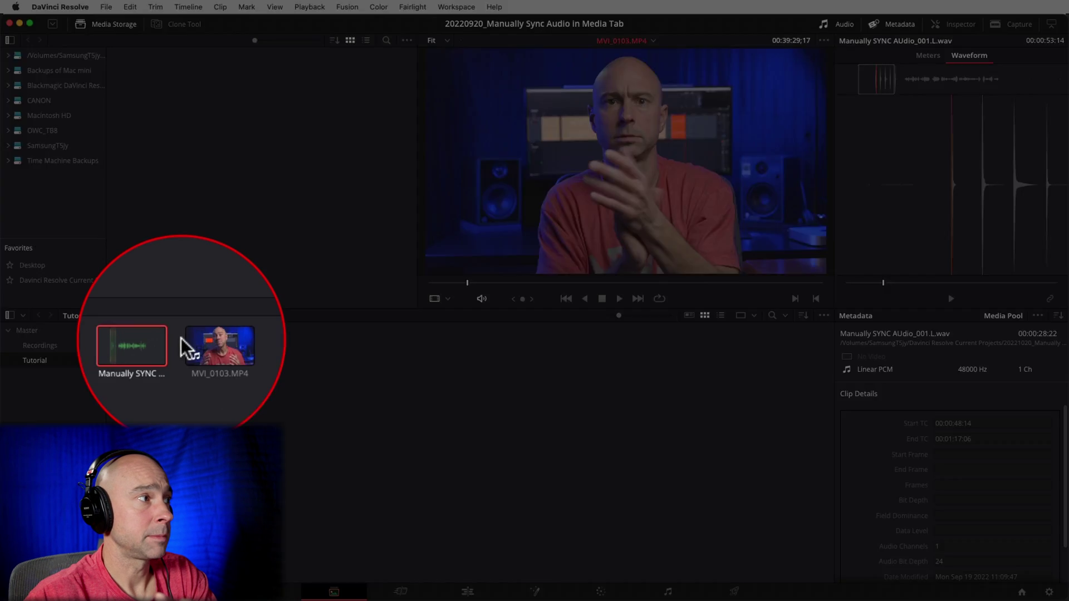
Link the synced WAV to MVI_0103.MP4, play it back to check sync, then go to the Edit page
left_click(203, 344)
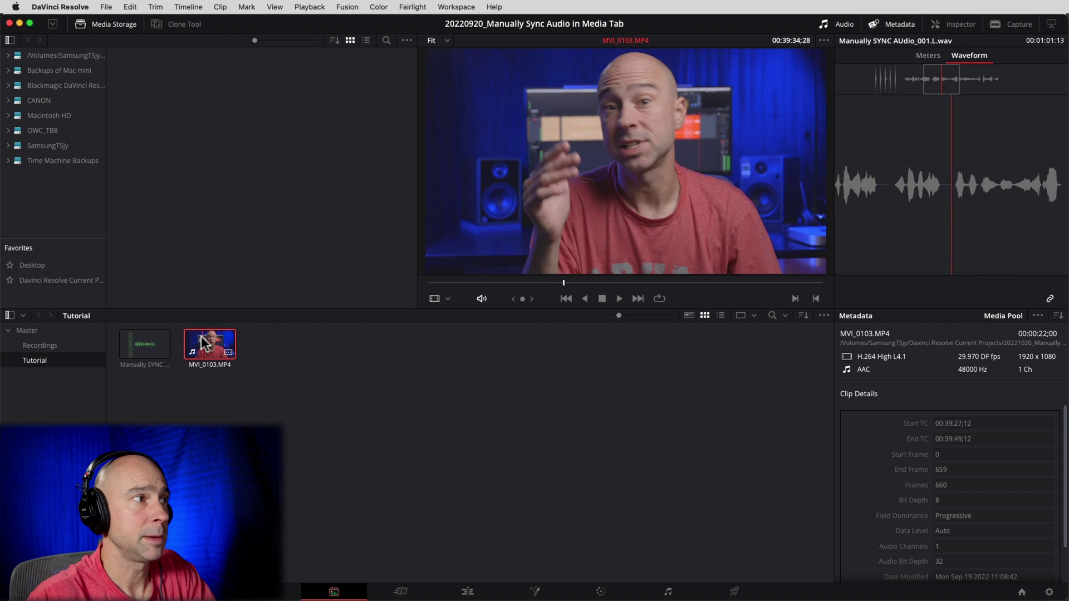
key("space")
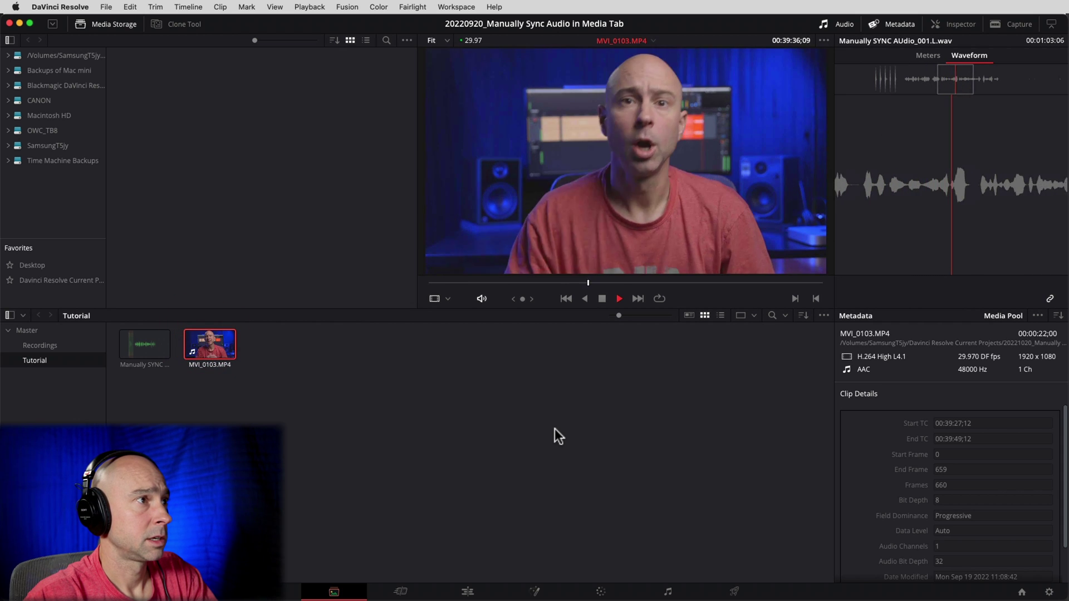
key("space")
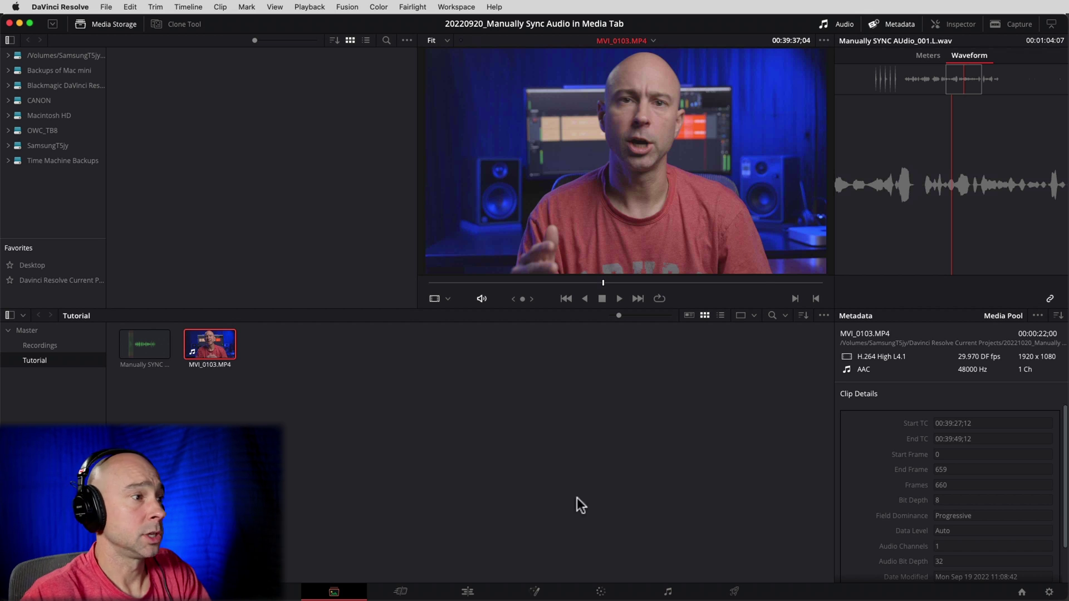
left_click(466, 591)
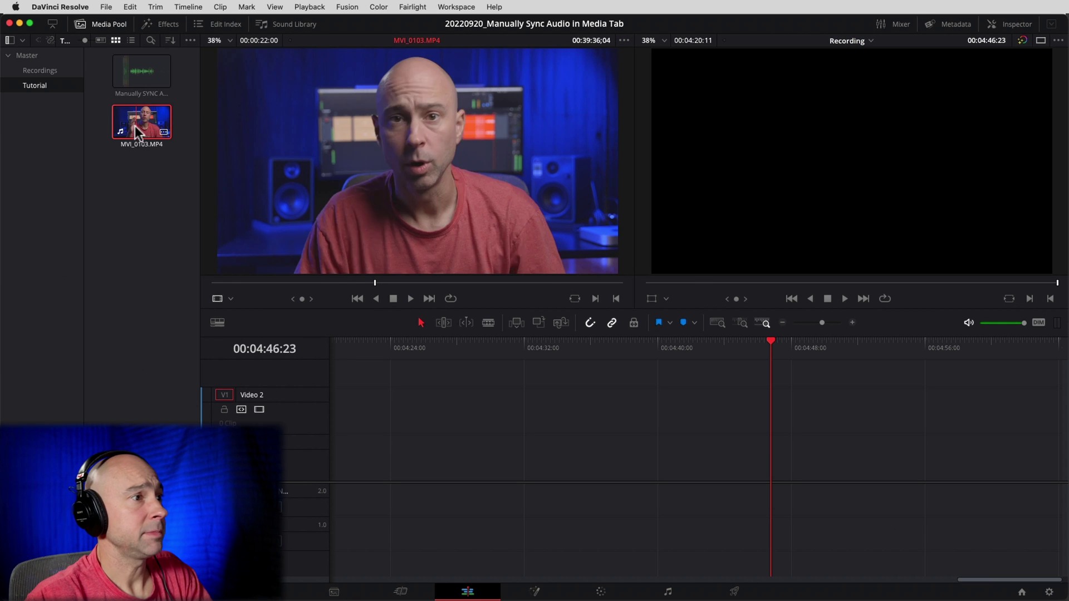
Drop MVI_0103.MP4 onto the timeline near 4:45 and play it with its synced audio
left_click_drag(135, 126, 723, 402)
key("space")
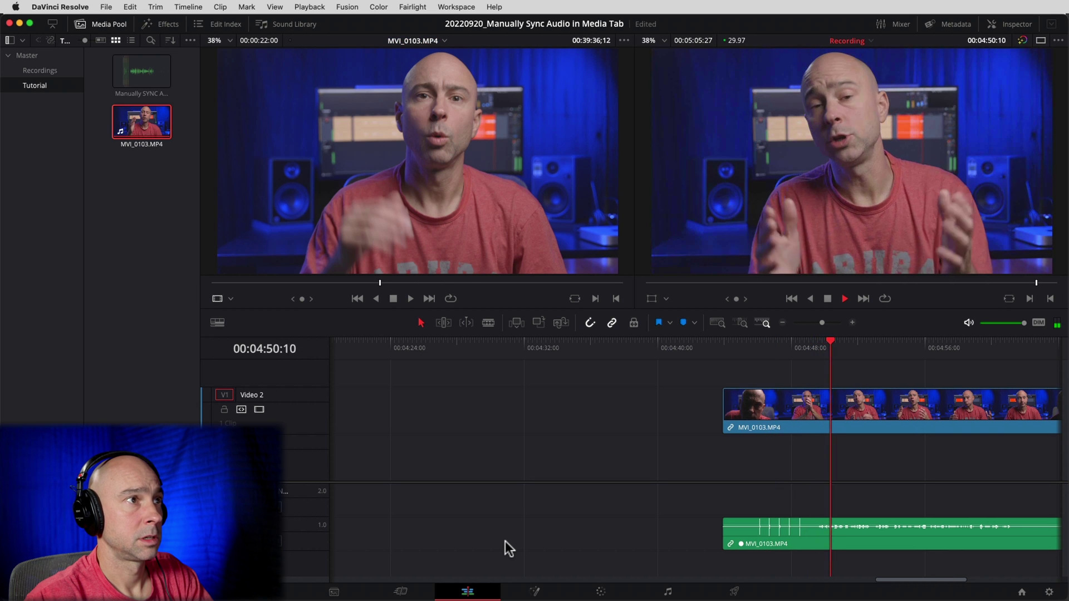